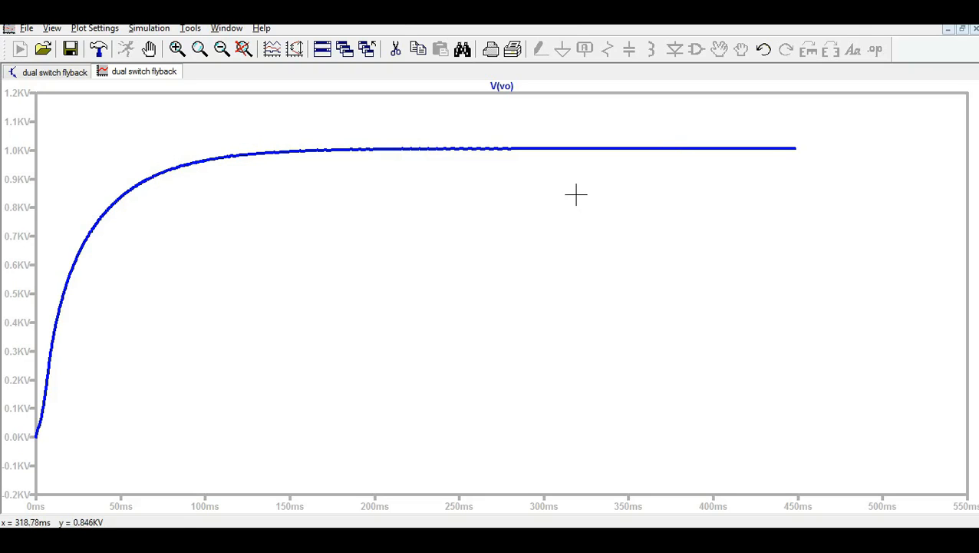
# Add a plot pane above V(vo) and probe R4 to plot I(R4), settling near 1.0 mA.
pyautogui.rightClick(575, 194)
pyautogui.click(607, 283)
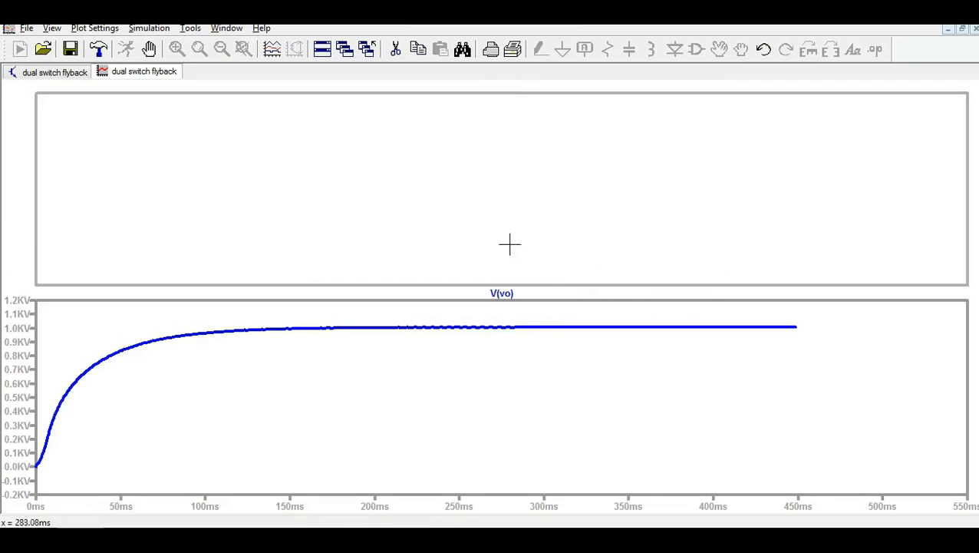
pyautogui.click(49, 75)
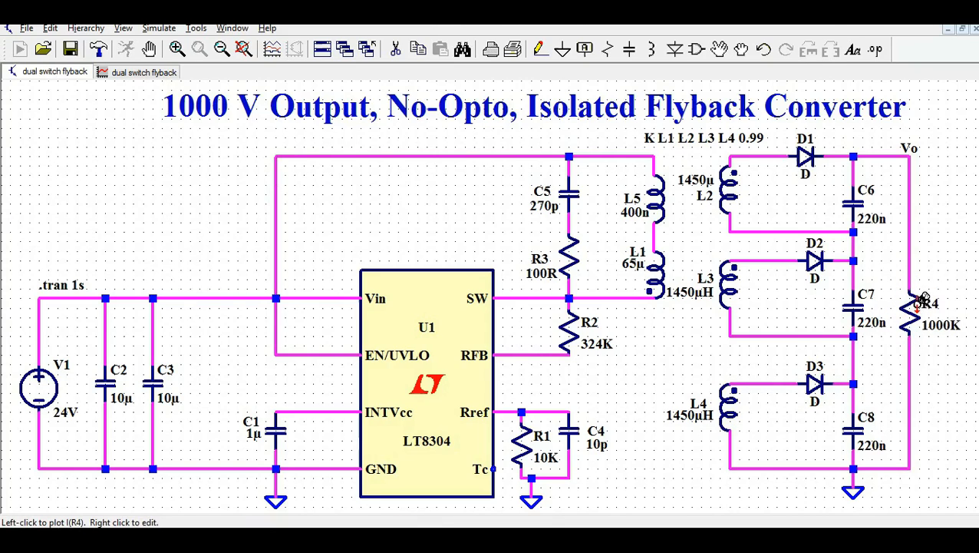
pyautogui.click(915, 307)
pyautogui.click(155, 74)
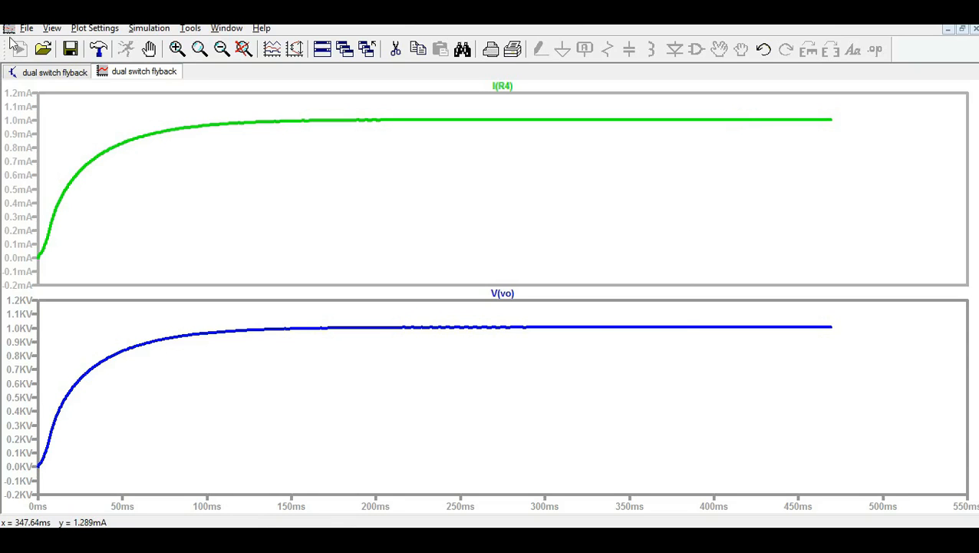
# Delete the I(R4) load-current trace from the top plot pane.
pyautogui.click(41, 75)
pyautogui.click(153, 73)
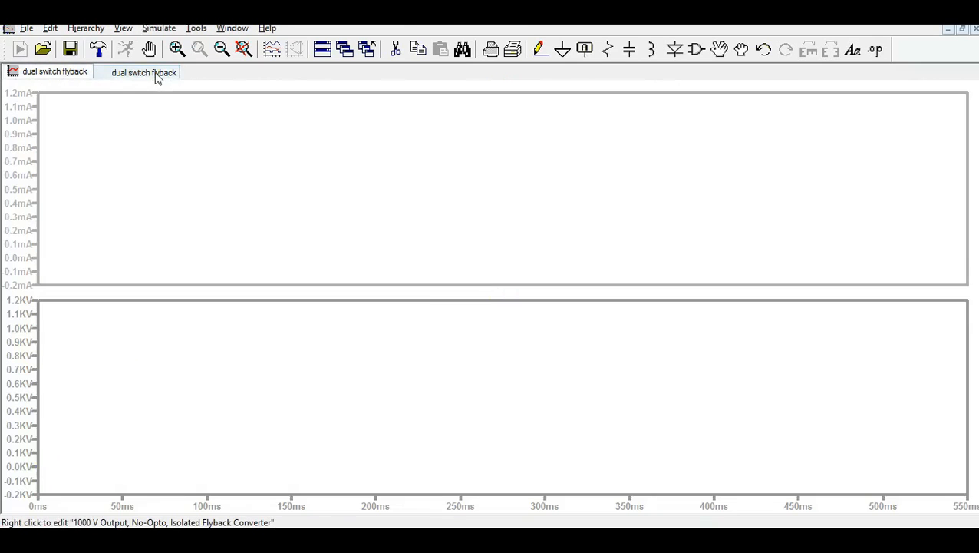
pyautogui.rightClick(524, 146)
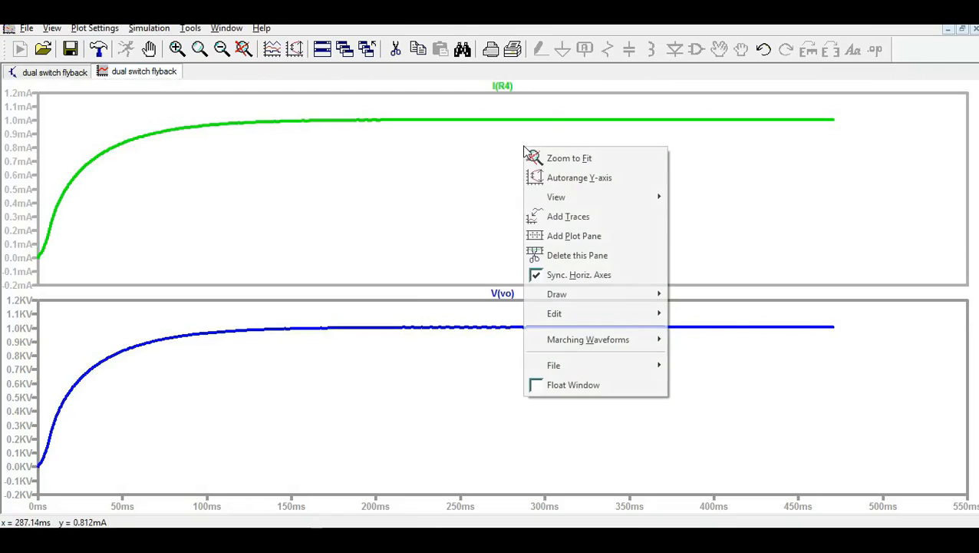
pyautogui.click(507, 89)
pyautogui.click(508, 87)
pyautogui.rightClick(509, 88)
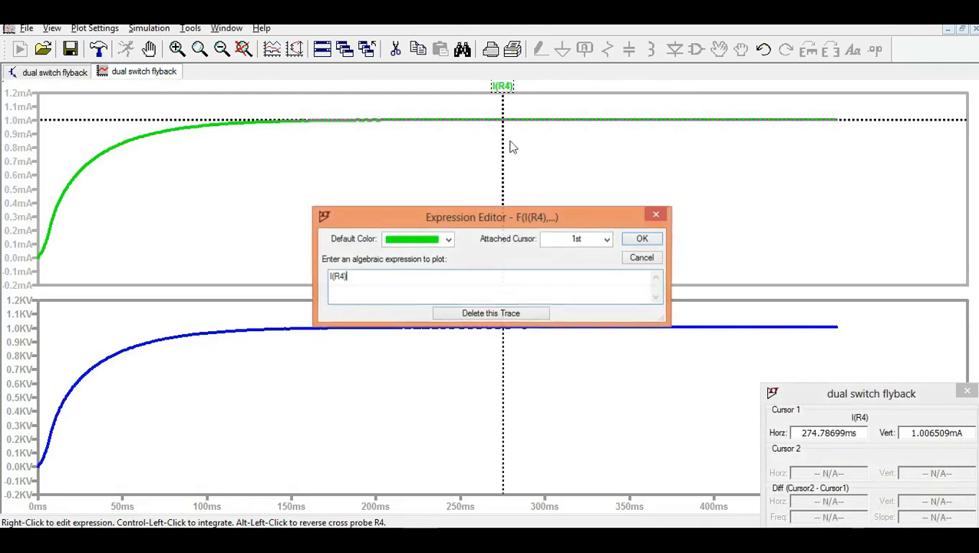
pyautogui.click(497, 313)
# Probe the SW node to plot the switch-node voltage V(n007) in the top pane.
pyautogui.click(60, 72)
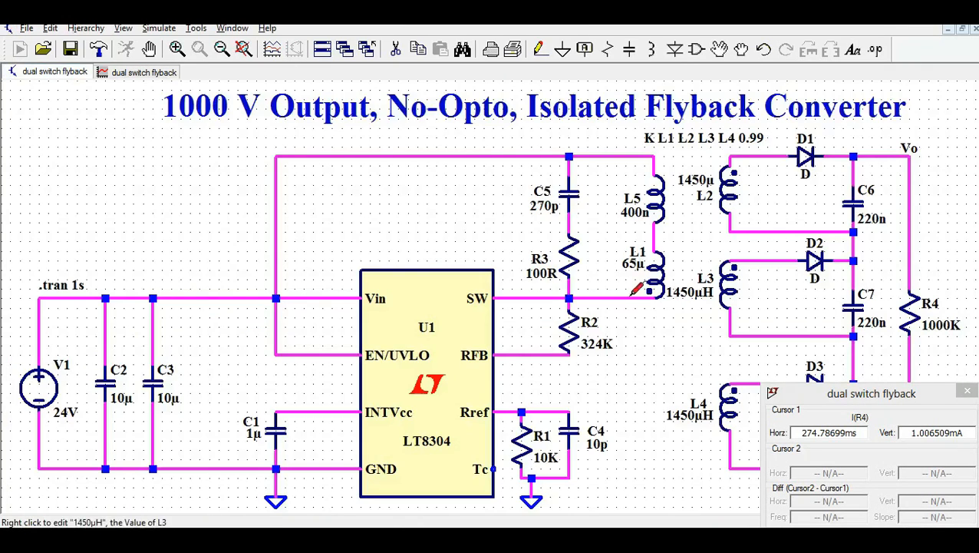
pyautogui.click(574, 295)
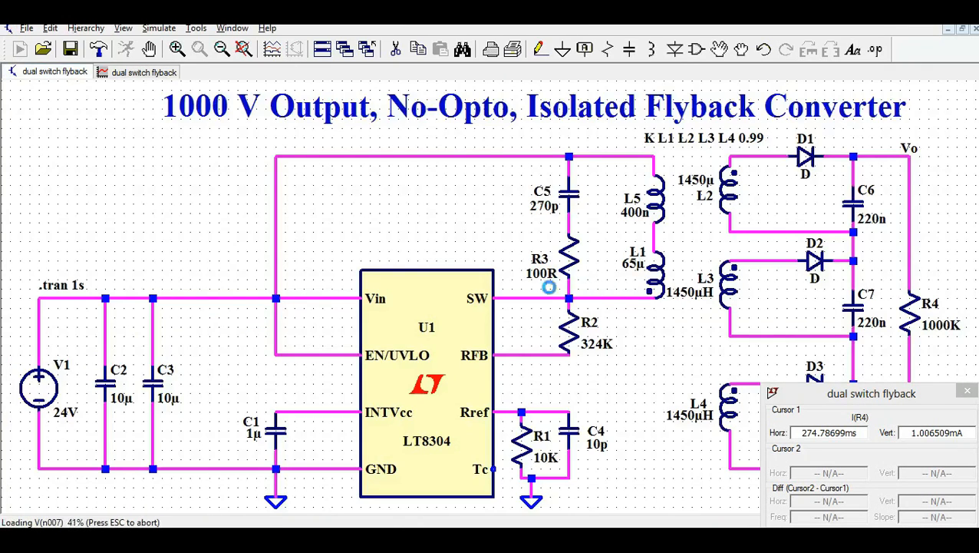
pyautogui.click(131, 72)
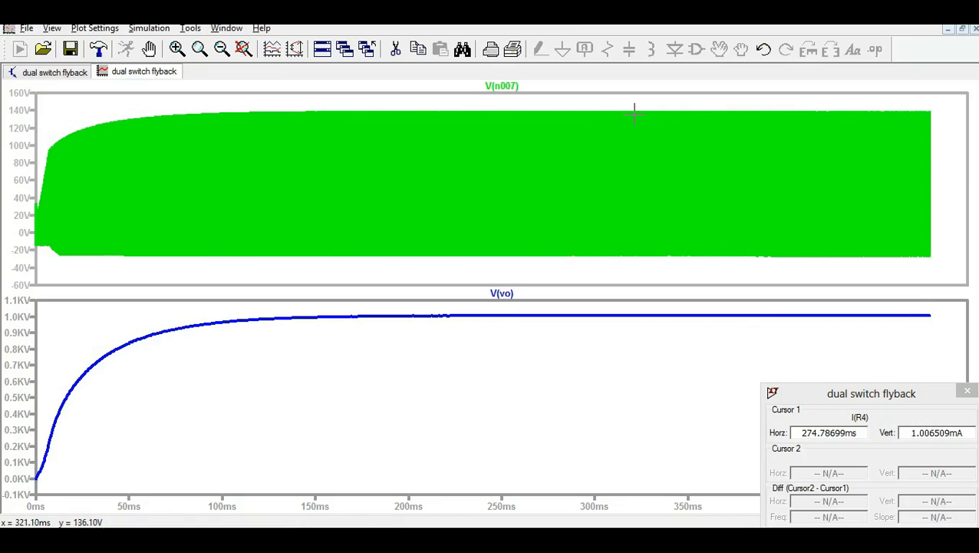
# Zoom into V(n007) down to about 327.40–327.54 ms, then restore the full 0–500 ms view.
pyautogui.moveTo(632, 109)
pyautogui.mouseDown()
pyautogui.moveTo(638, 244)
pyautogui.moveTo(655, 257)
pyautogui.mouseUp()
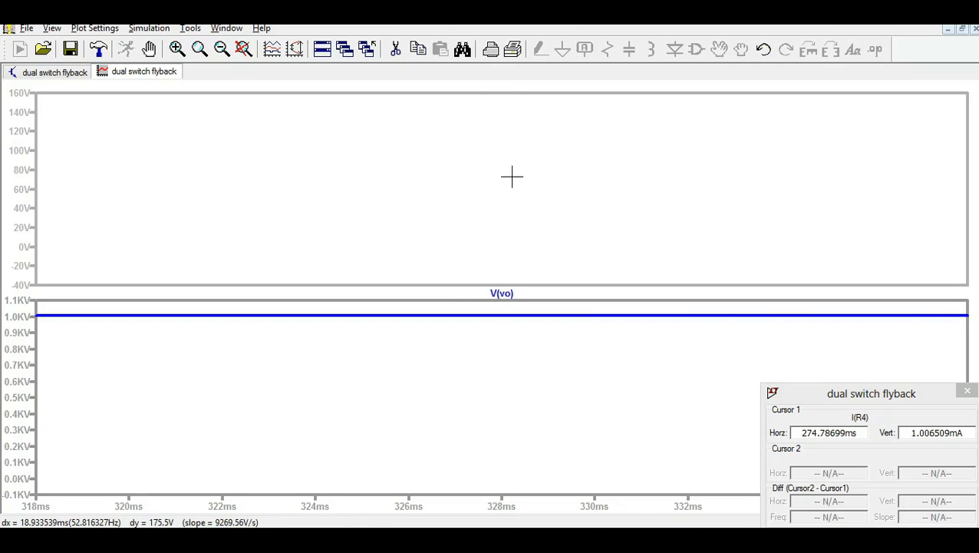
pyautogui.moveTo(406, 103)
pyautogui.mouseDown()
pyautogui.moveTo(466, 319)
pyautogui.moveTo(625, 289)
pyautogui.mouseUp()
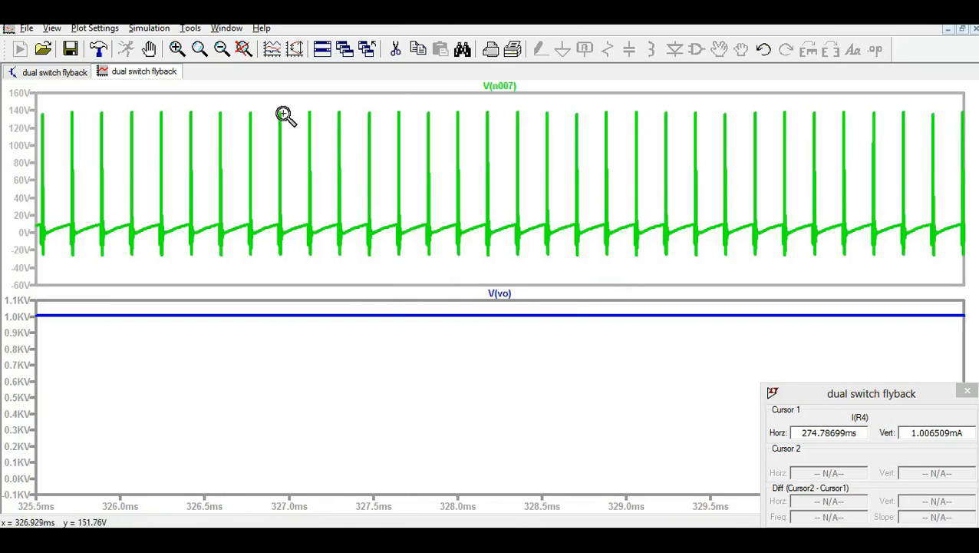
pyautogui.moveTo(278, 103); pyautogui.dragTo(572, 262)
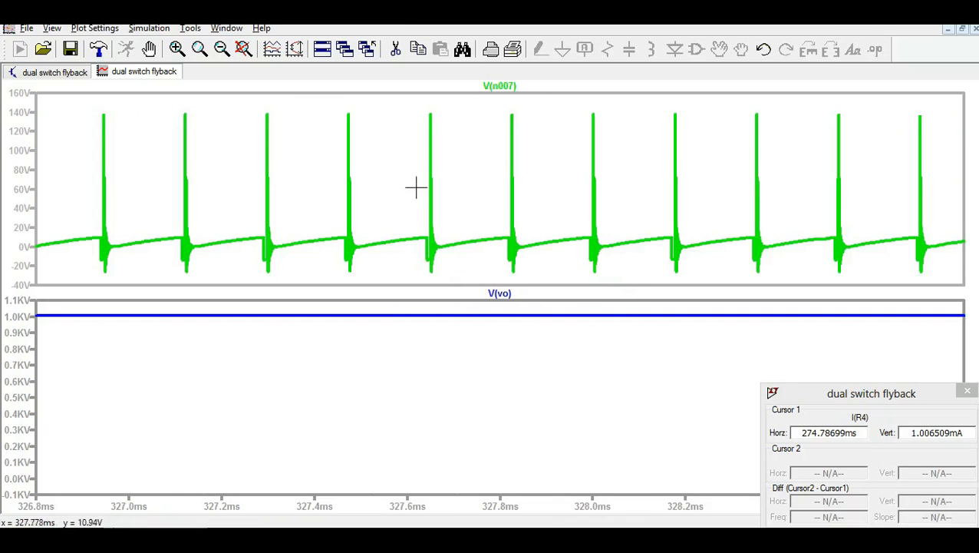
pyautogui.moveTo(323, 107)
pyautogui.mouseDown()
pyautogui.moveTo(355, 250)
pyautogui.moveTo(395, 278)
pyautogui.mouseUp()
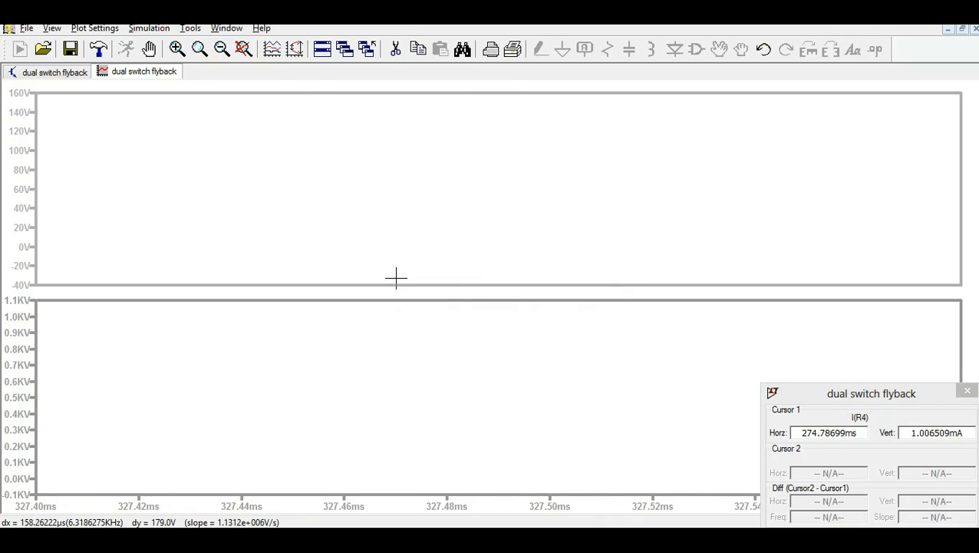
pyautogui.click(243, 48)
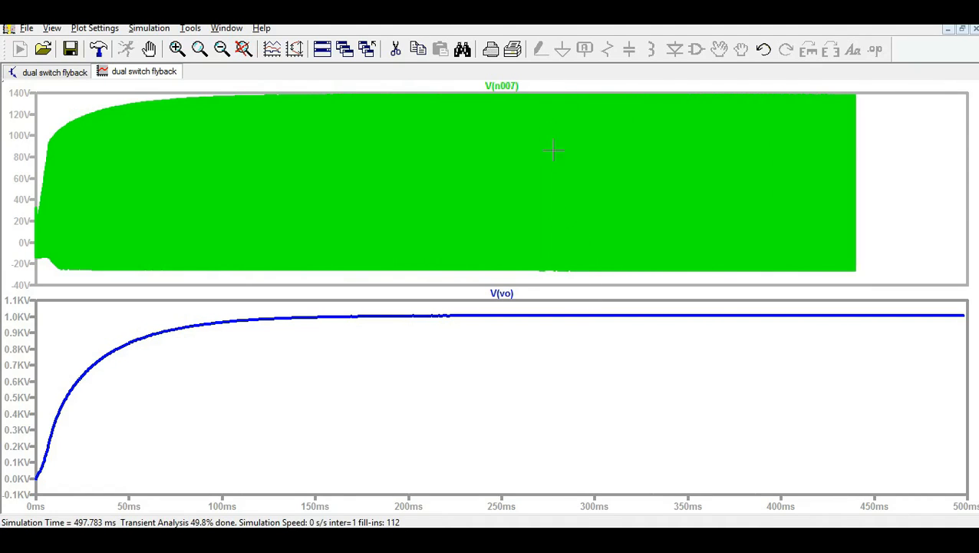
# Zoom to 286.23–286.50 ms showing two switching pulses, then go back to the schematic.
pyautogui.moveTo(581, 273); pyautogui.dragTo(554, 93)
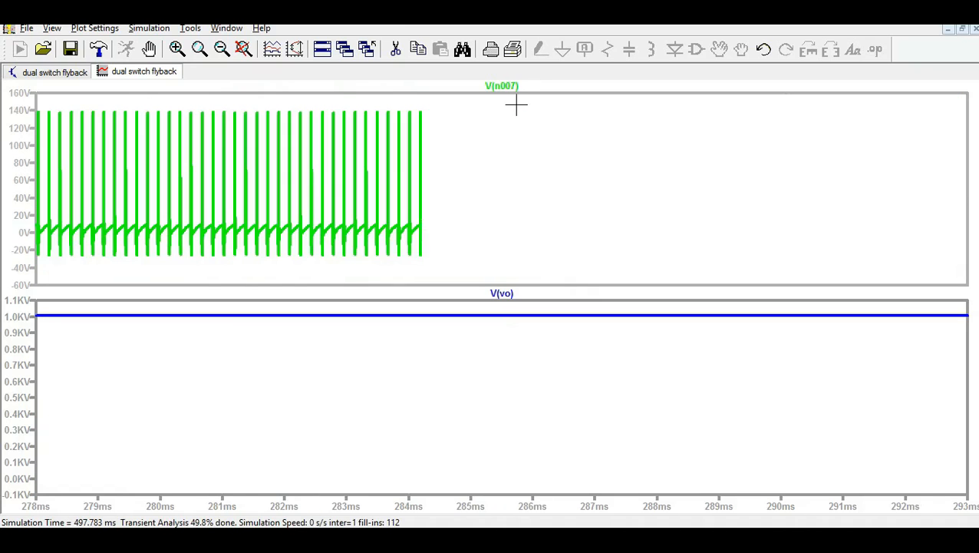
pyautogui.moveTo(563, 274); pyautogui.dragTo(547, 94)
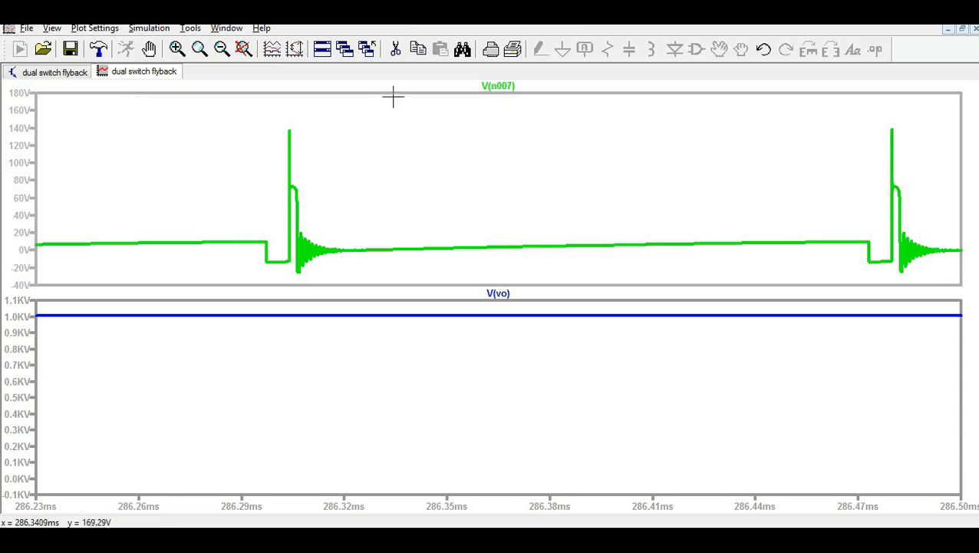
pyautogui.click(42, 73)
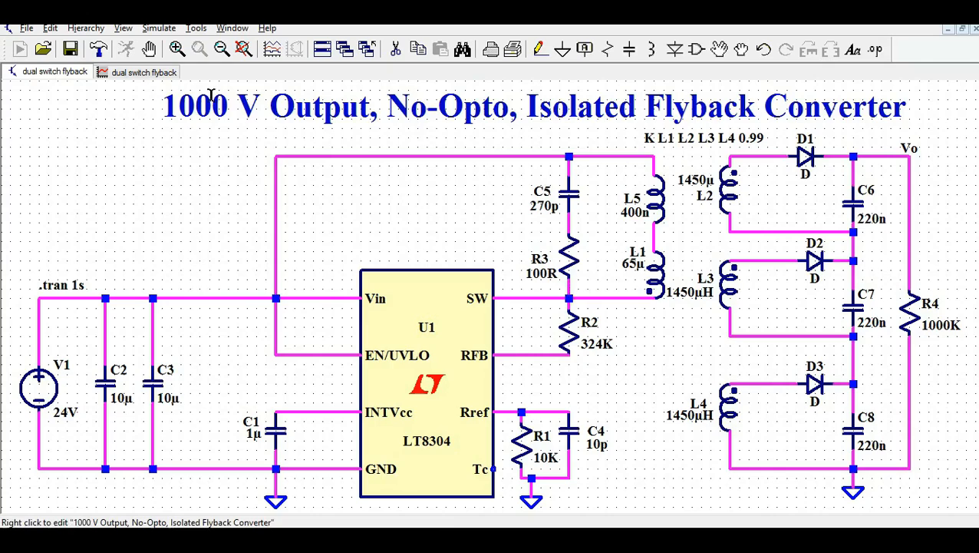
# Probe from the top winding wire to the SW node to plot V(N001,N007).
pyautogui.click(144, 72)
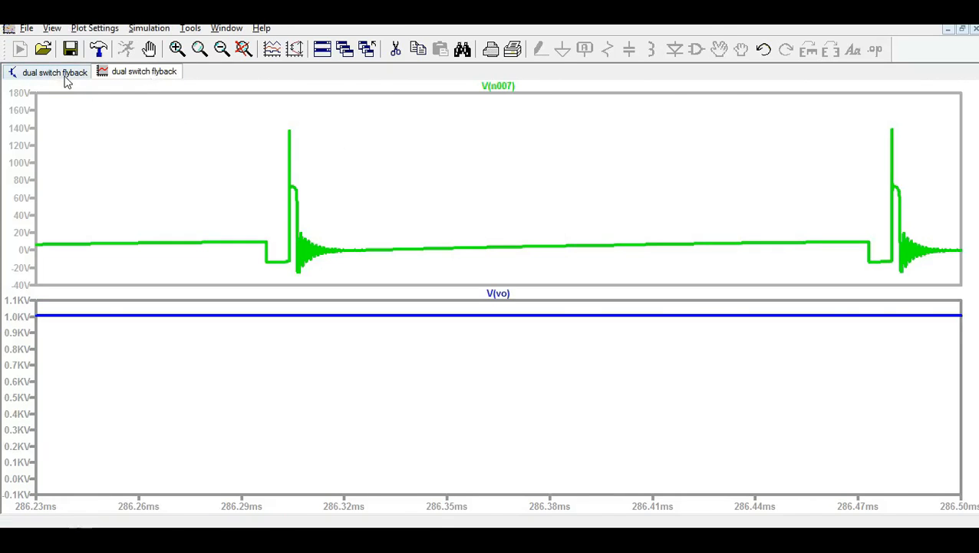
pyautogui.click(64, 75)
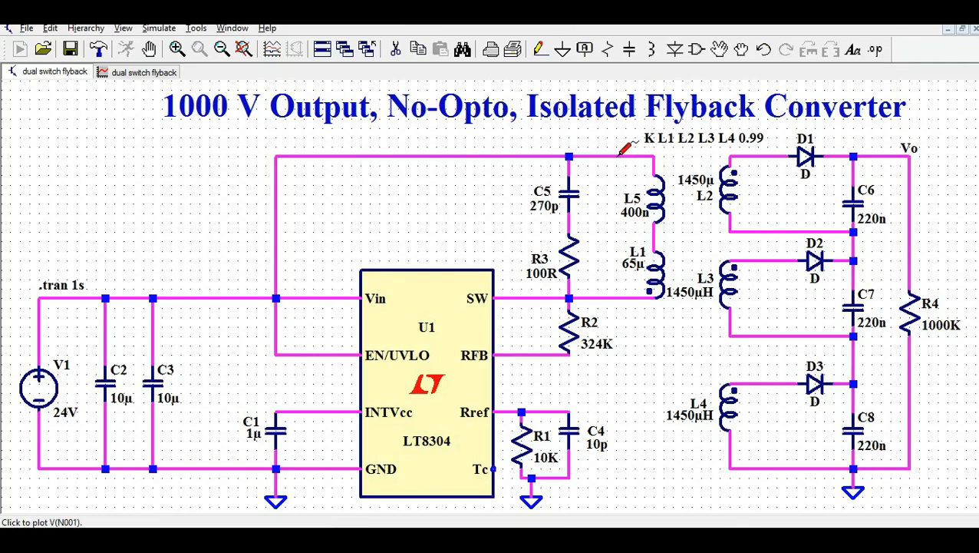
pyautogui.moveTo(626, 147); pyautogui.dragTo(604, 289)
pyautogui.click(138, 72)
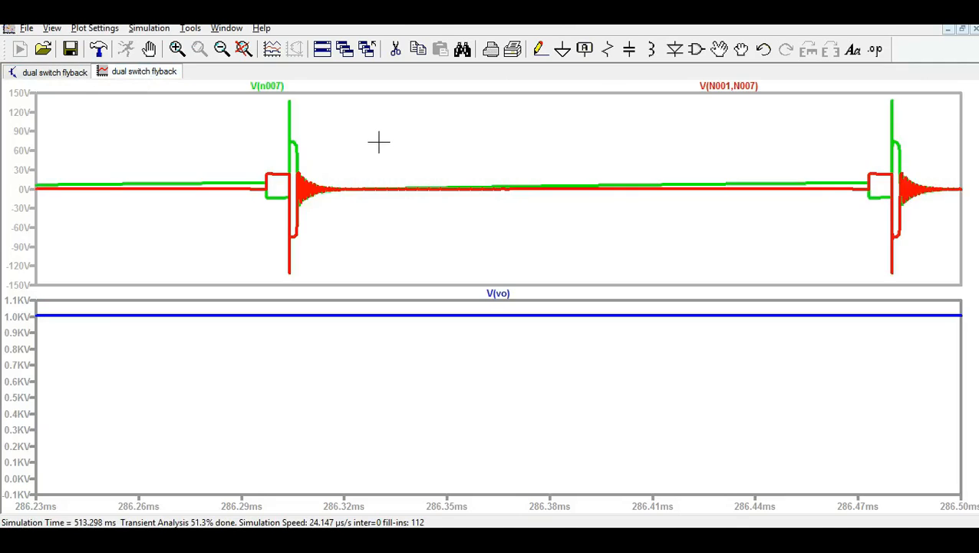
# Delete the V(n007) switch-node trace, leaving the winding voltage dipping to about −132 V.
pyautogui.rightClick(289, 88)
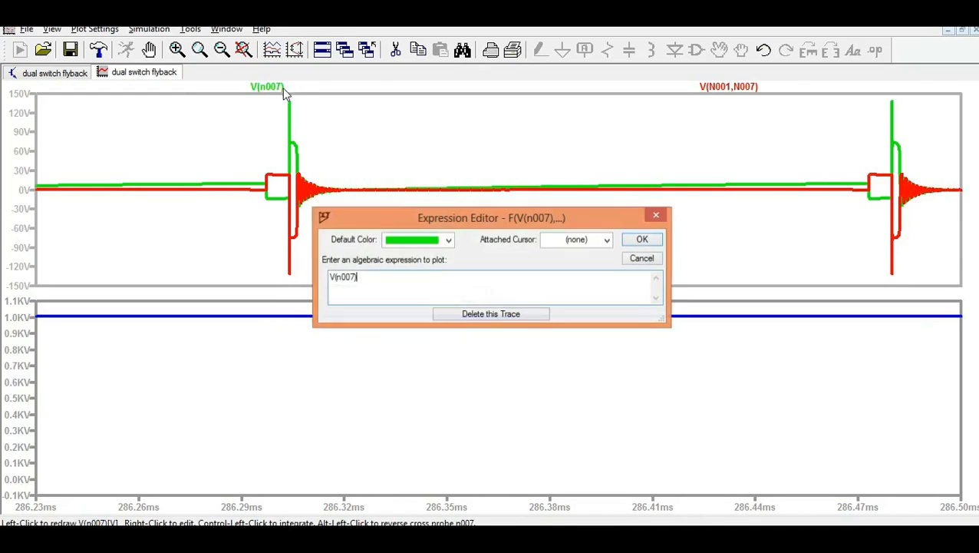
pyautogui.click(491, 313)
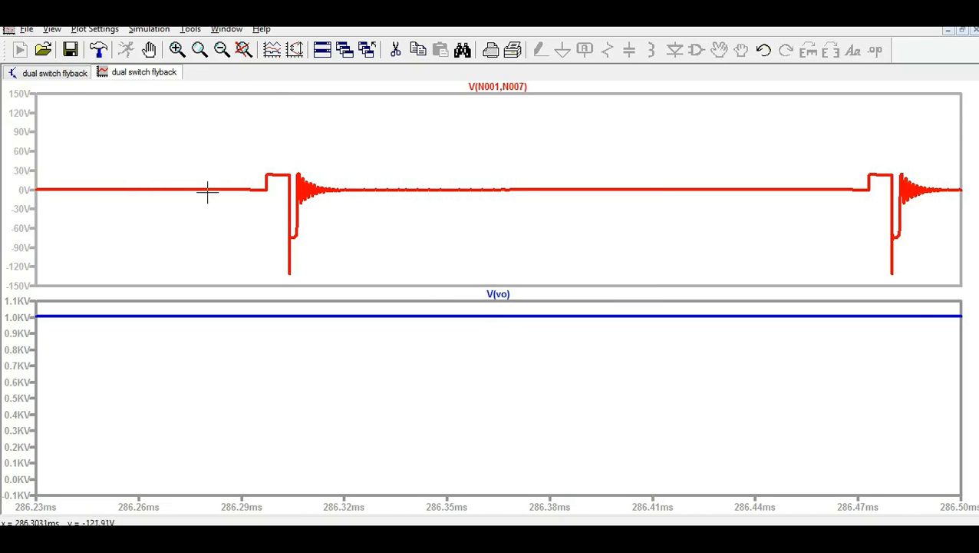
pyautogui.click(45, 73)
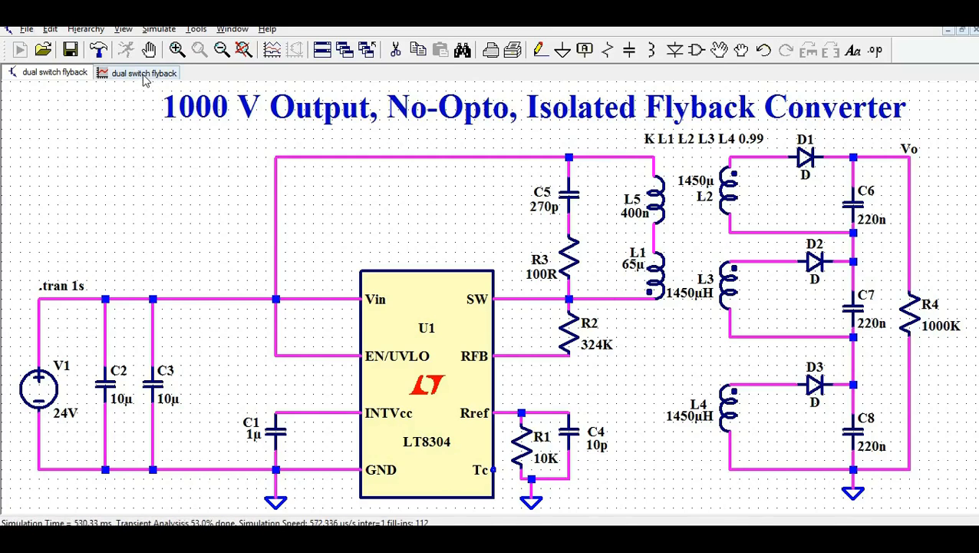
# Probe from the SW net to the top net to plot V(N007,N001), peaking near 130 V.
pyautogui.click(143, 75)
pyautogui.click(57, 73)
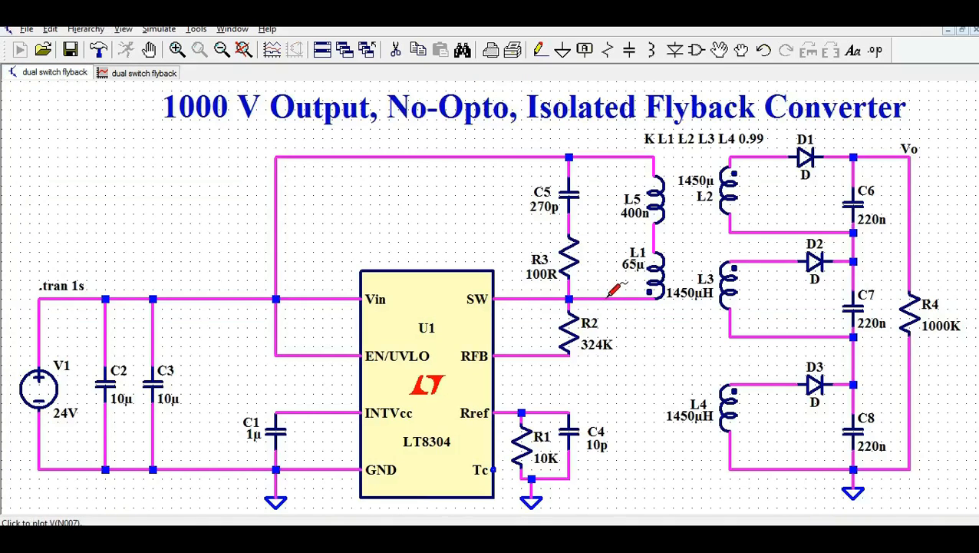
pyautogui.moveTo(614, 290); pyautogui.dragTo(610, 152)
pyautogui.click(143, 72)
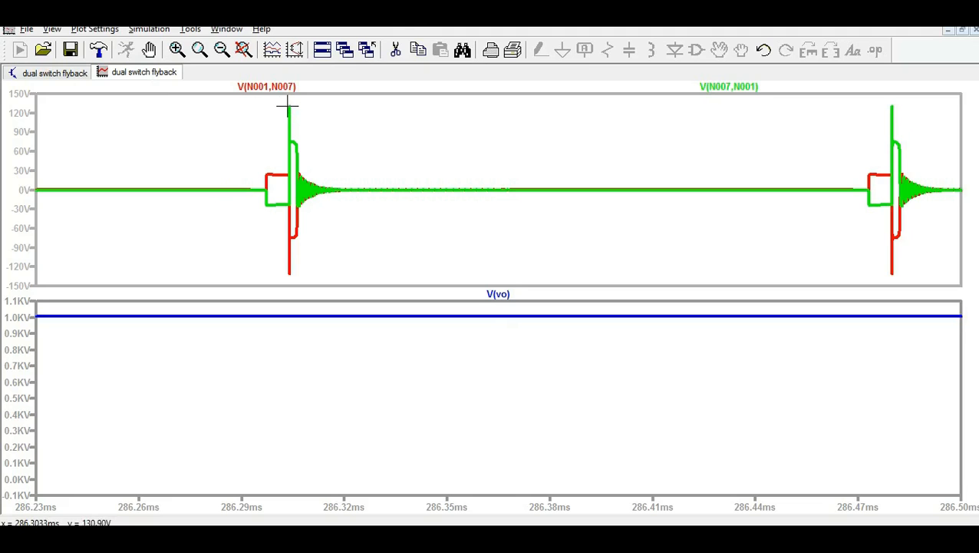
pyautogui.click(20, 73)
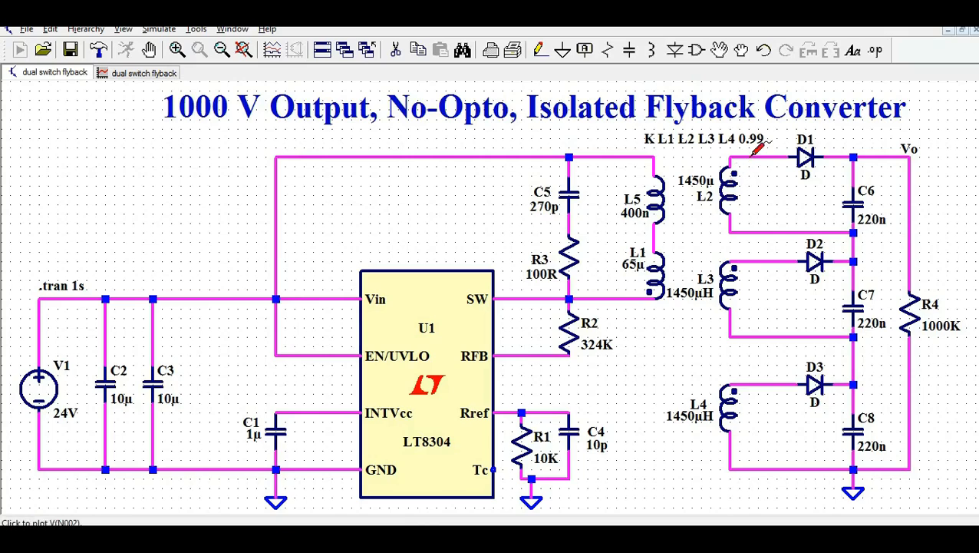
# Delete the reversed V(N001,N007) trace and the V(vo) output trace.
pyautogui.click(149, 74)
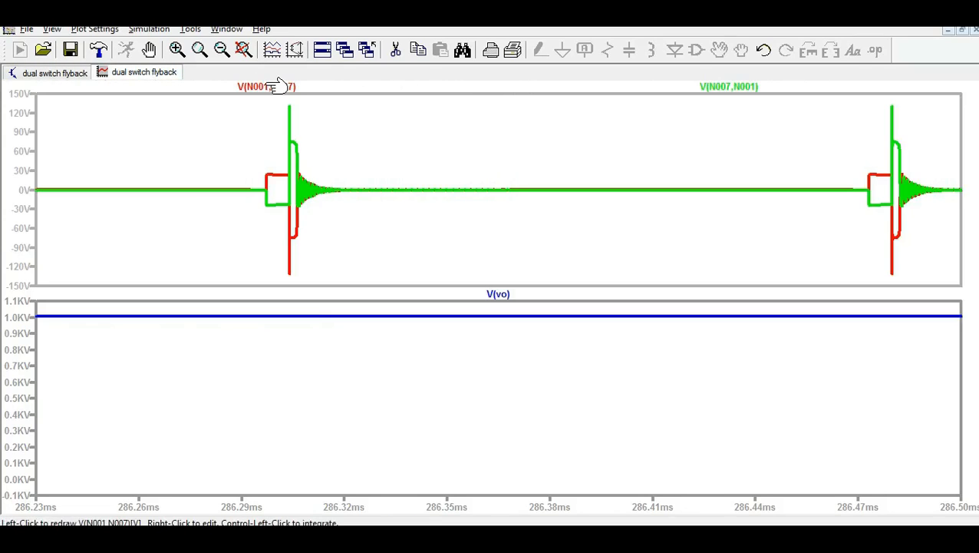
pyautogui.rightClick(275, 87)
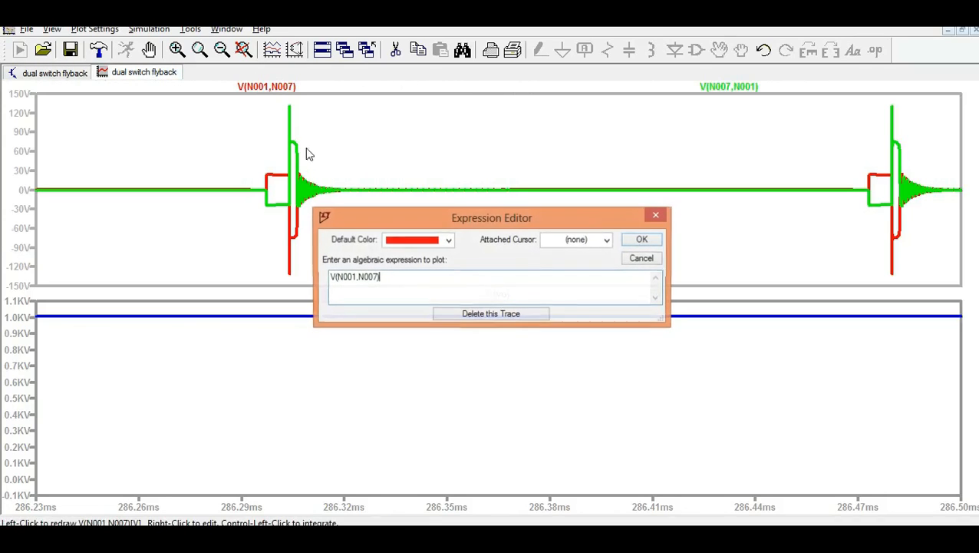
pyautogui.click(486, 316)
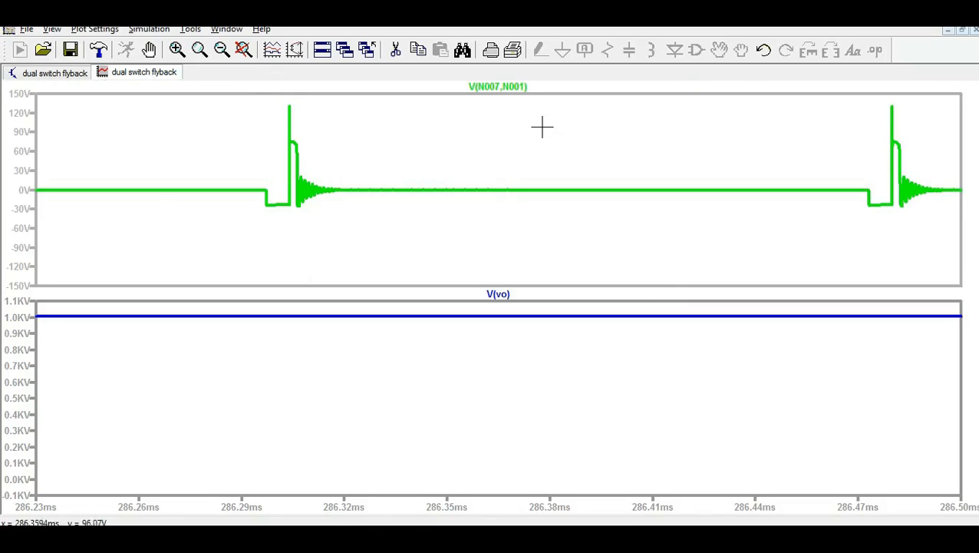
pyautogui.rightClick(500, 294)
pyautogui.click(506, 316)
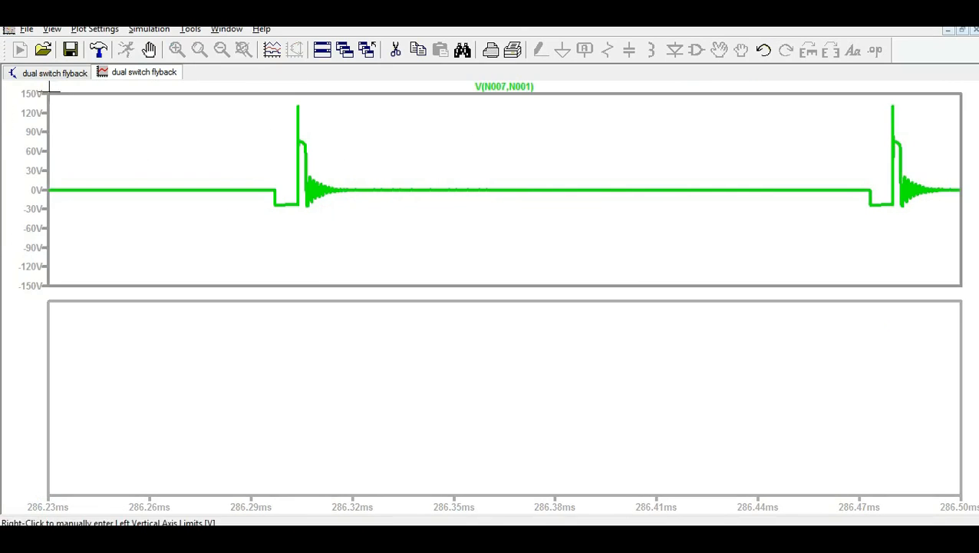
pyautogui.click(47, 73)
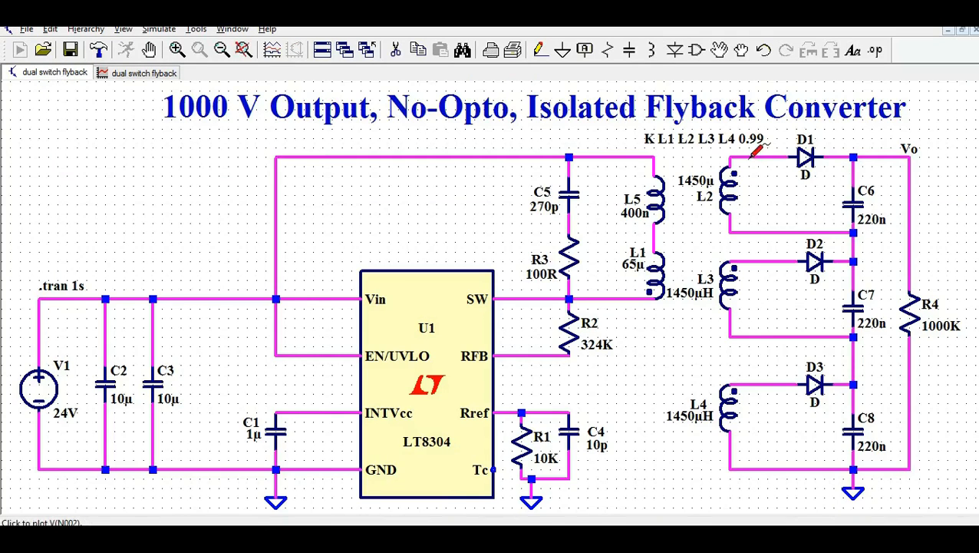
# Probe across L2, L3 and D3's anode to plot V(N002,N004), V(N006,N008) and V(n010).
pyautogui.moveTo(756, 150); pyautogui.dragTo(736, 218)
pyautogui.click(141, 73)
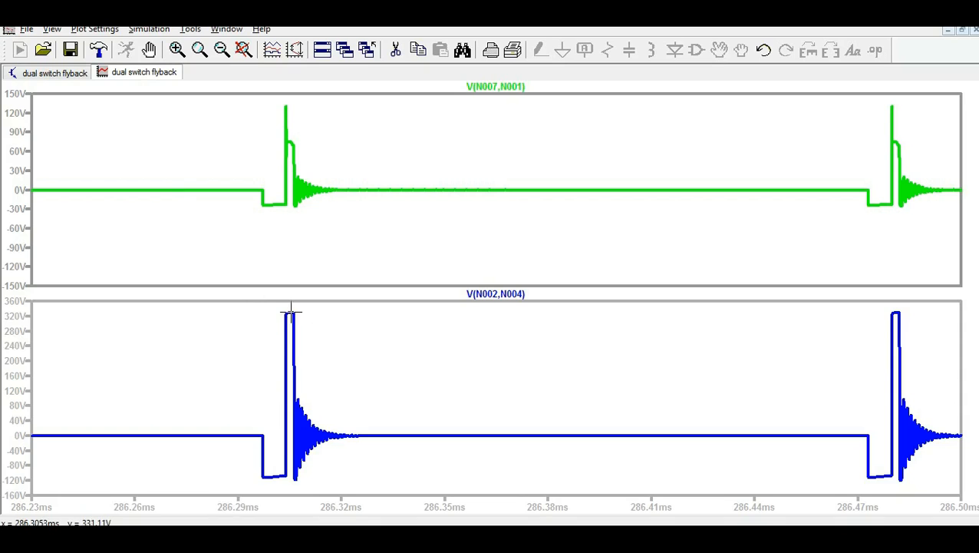
pyautogui.click(55, 77)
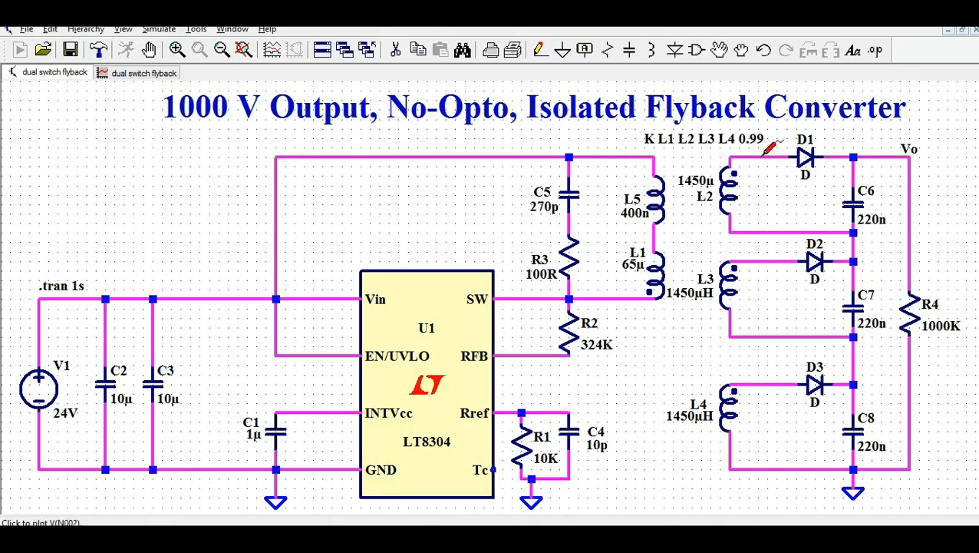
pyautogui.moveTo(762, 263); pyautogui.dragTo(757, 328)
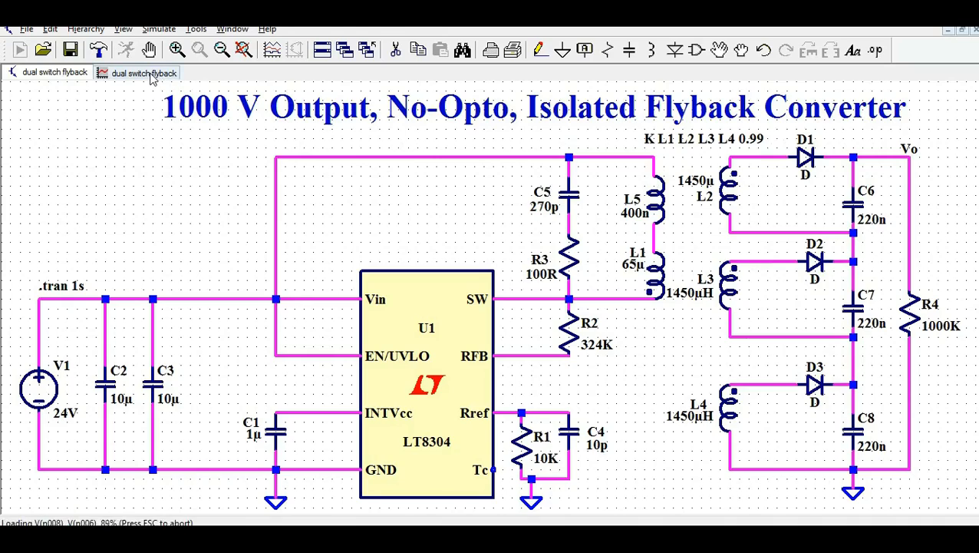
pyautogui.click(151, 78)
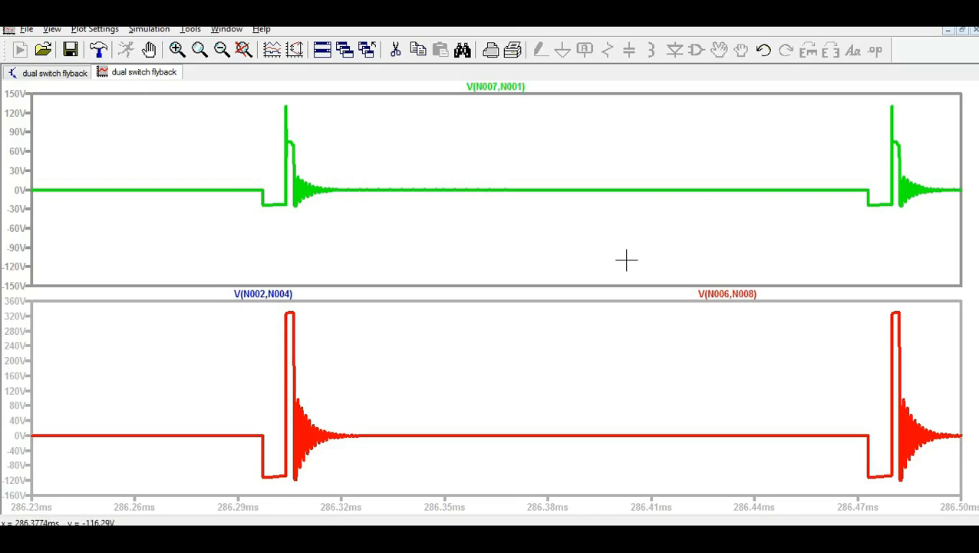
pyautogui.click(59, 75)
pyautogui.moveTo(780, 379); pyautogui.dragTo(771, 463)
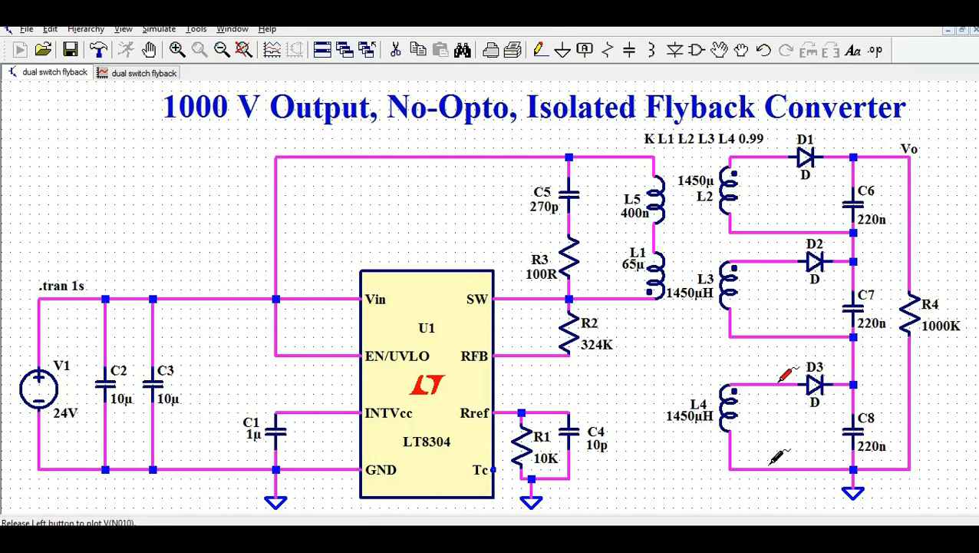
pyautogui.click(156, 80)
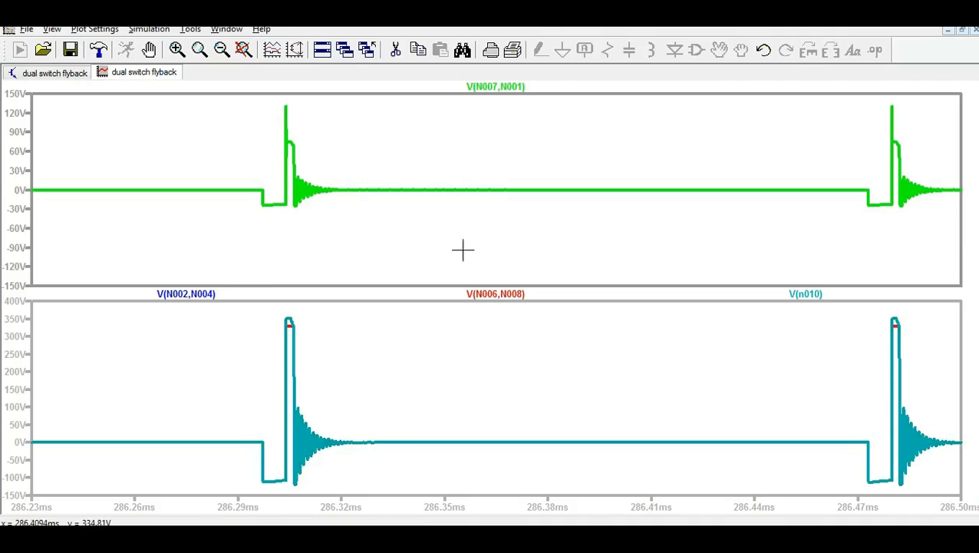
pyautogui.click(60, 74)
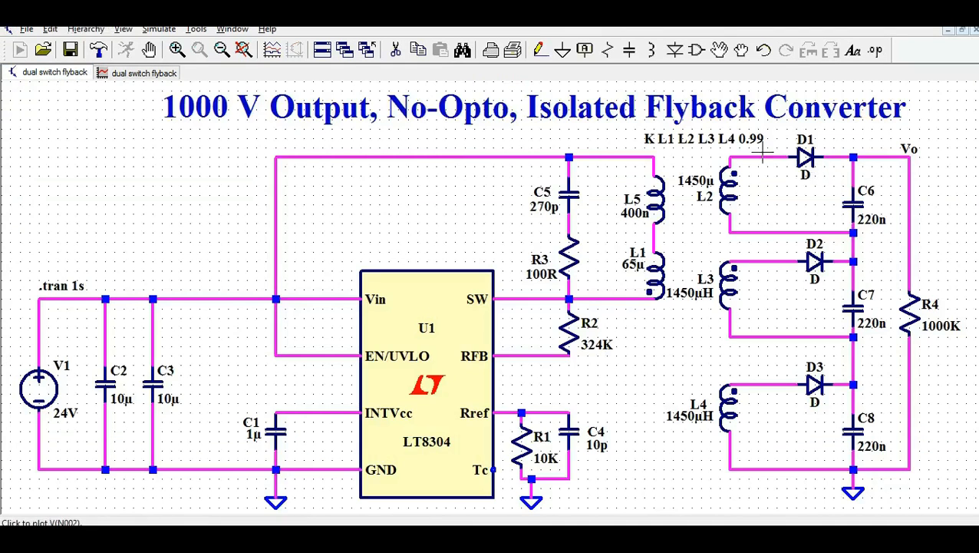
pyautogui.click(156, 76)
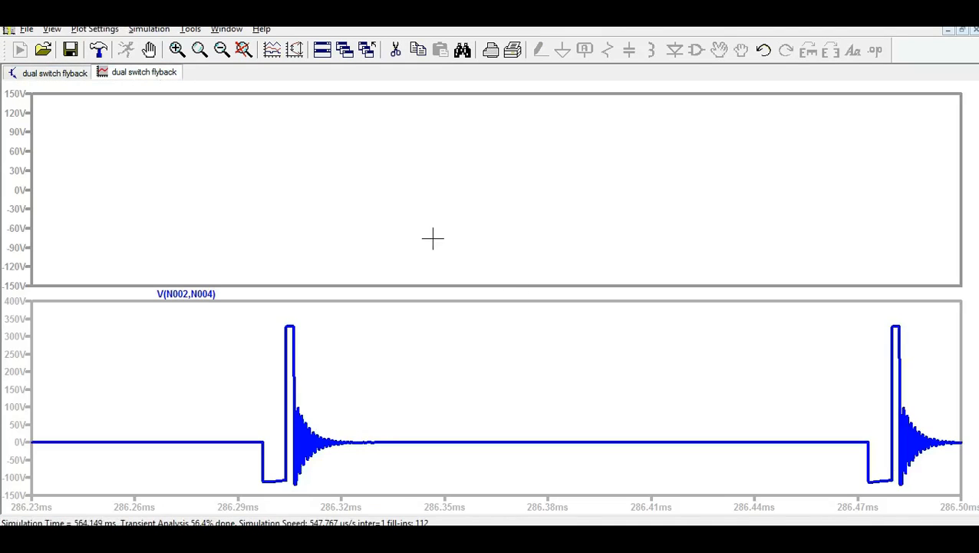
# Delete the V(N002,N004), V(N006,N008) and V(n010) traces from the lower pane.
pyautogui.rightClick(200, 296)
pyautogui.click(475, 313)
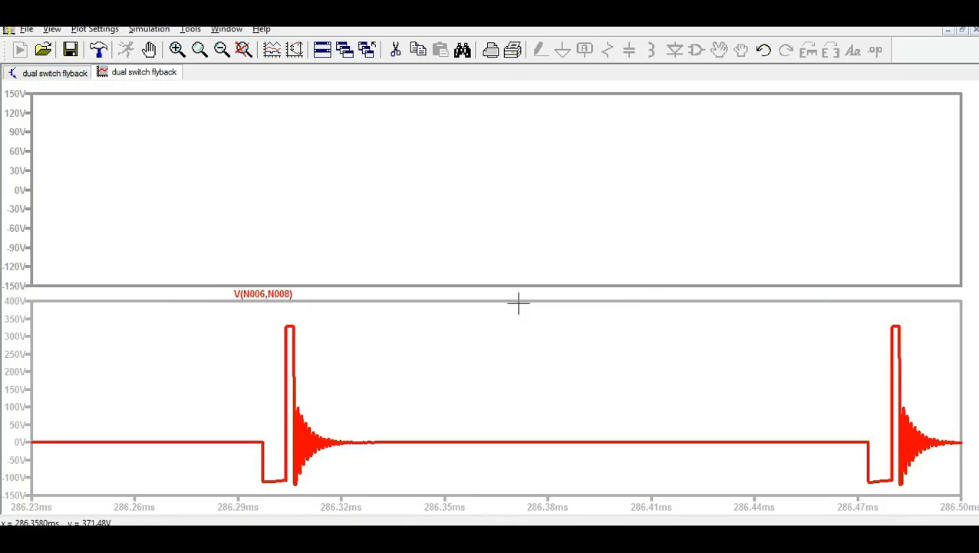
pyautogui.rightClick(284, 297)
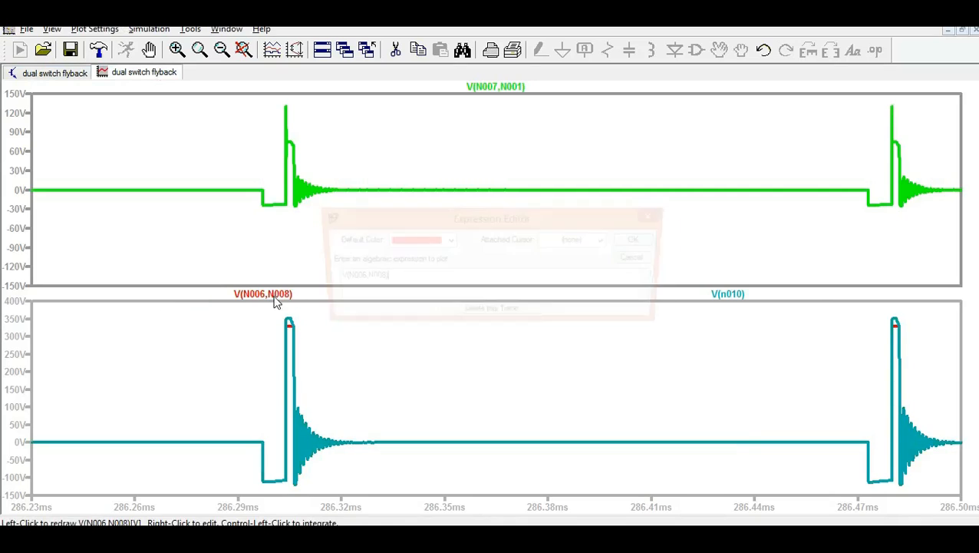
pyautogui.click(510, 318)
pyautogui.rightClick(508, 298)
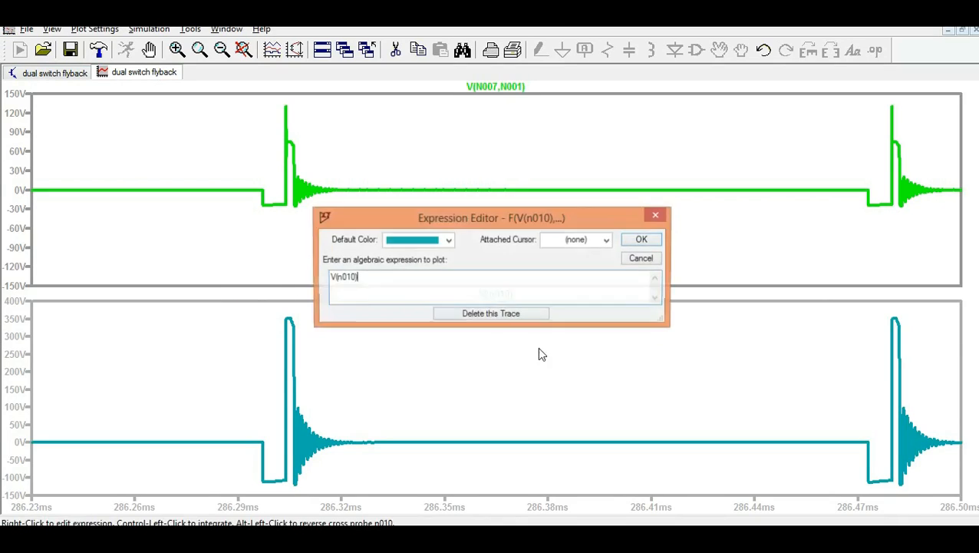
pyautogui.click(509, 316)
# Probe from D1's anode to Vo to plot V(N002,Vo), spanning about −450 V to 0 V.
pyautogui.click(47, 74)
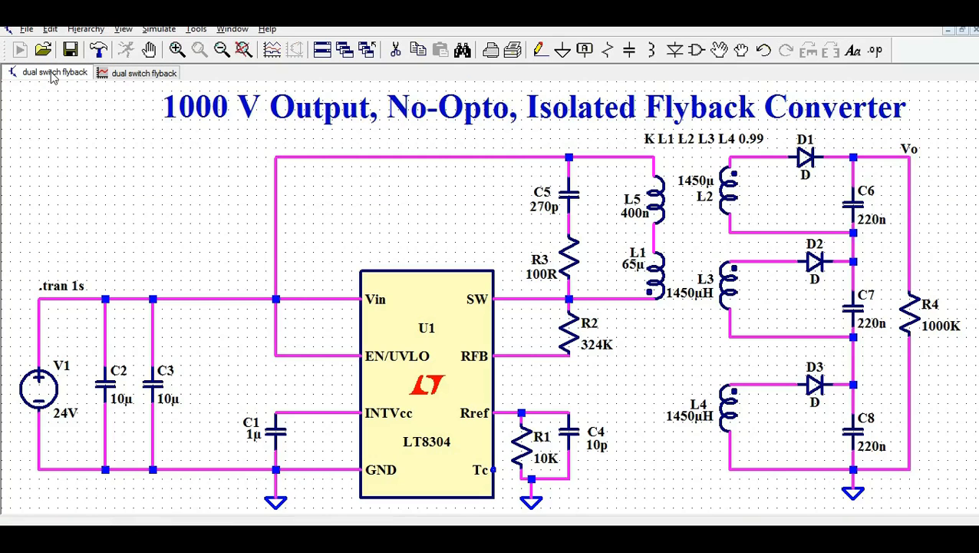
pyautogui.moveTo(780, 153); pyautogui.dragTo(844, 151)
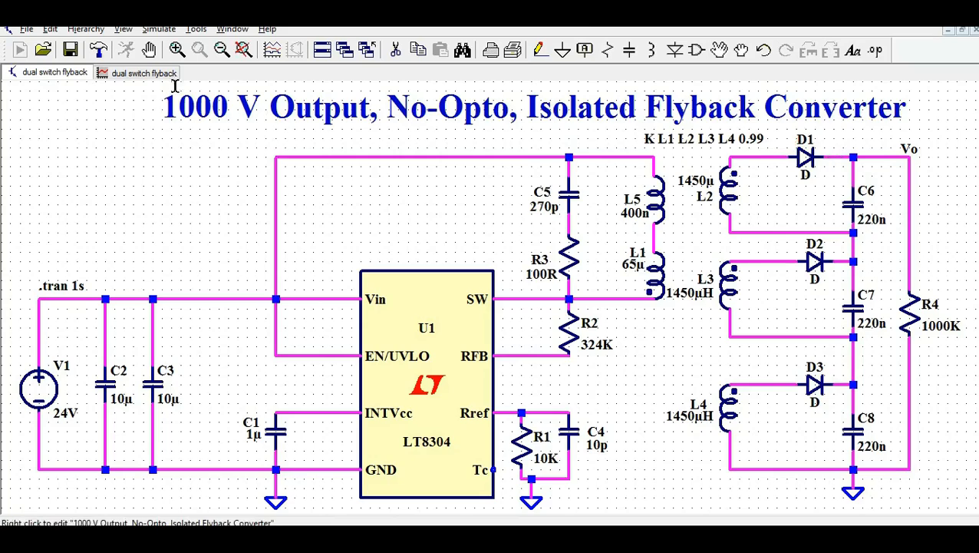
pyautogui.click(149, 75)
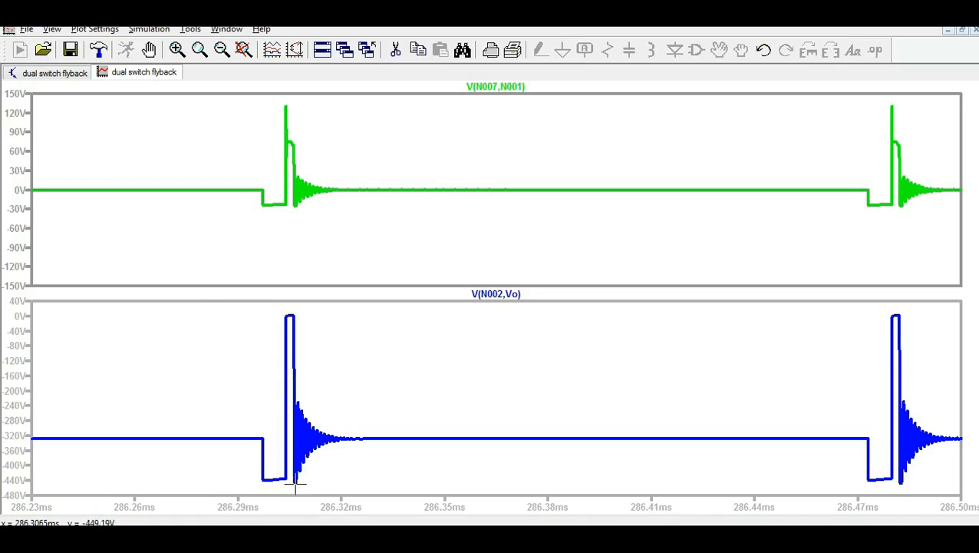
pyautogui.click(54, 72)
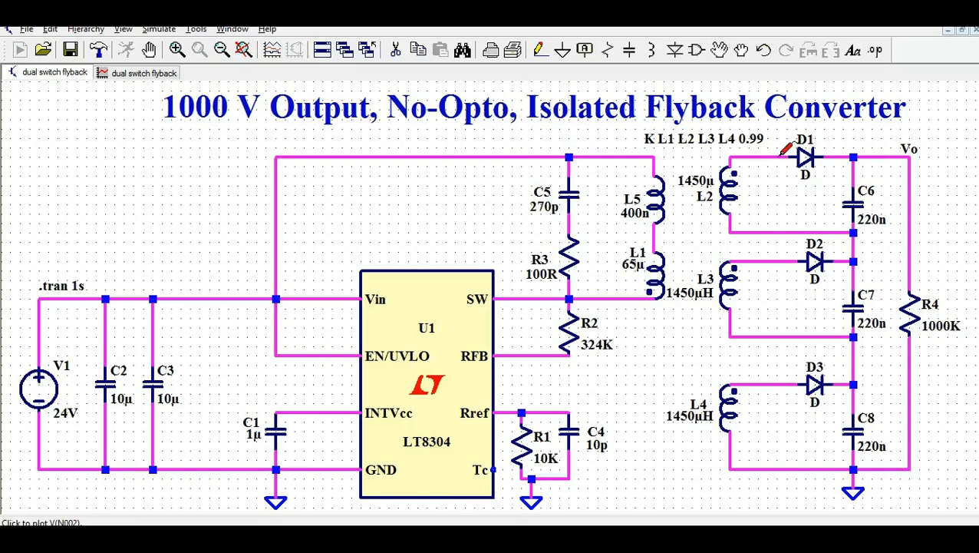
pyautogui.click(865, 154)
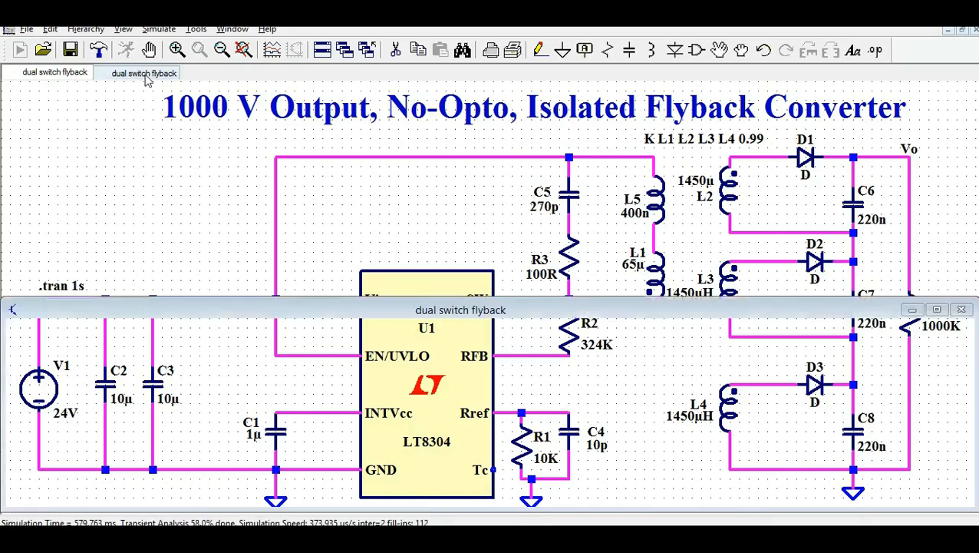